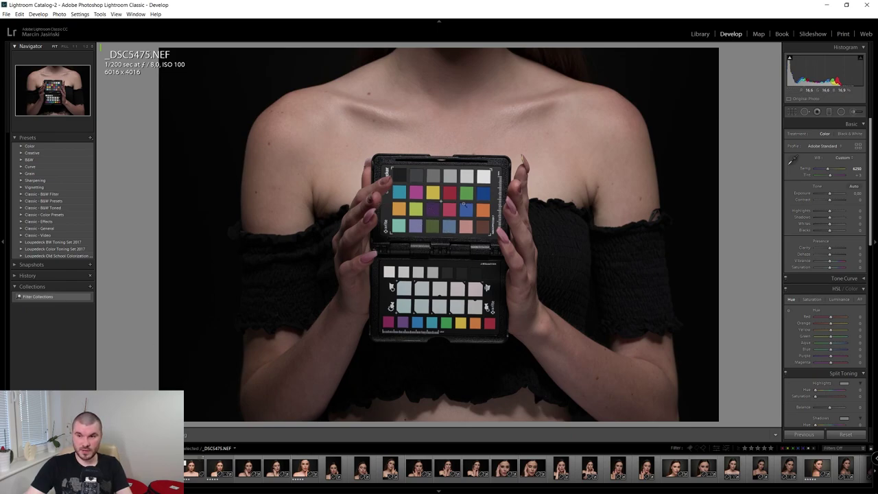
Open Export for the chart photo using the X-Rite ColorChecker Passport preset, ready to name the profile.
right_click(425, 214)
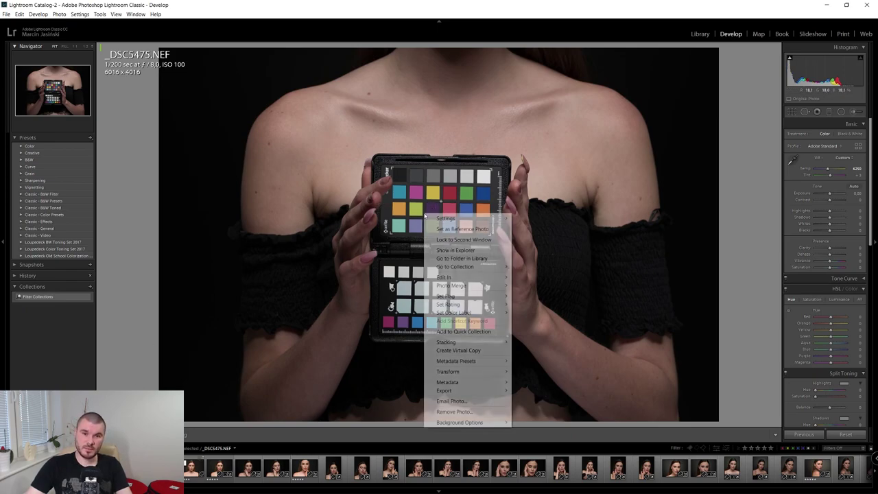
mouse_move(463, 391)
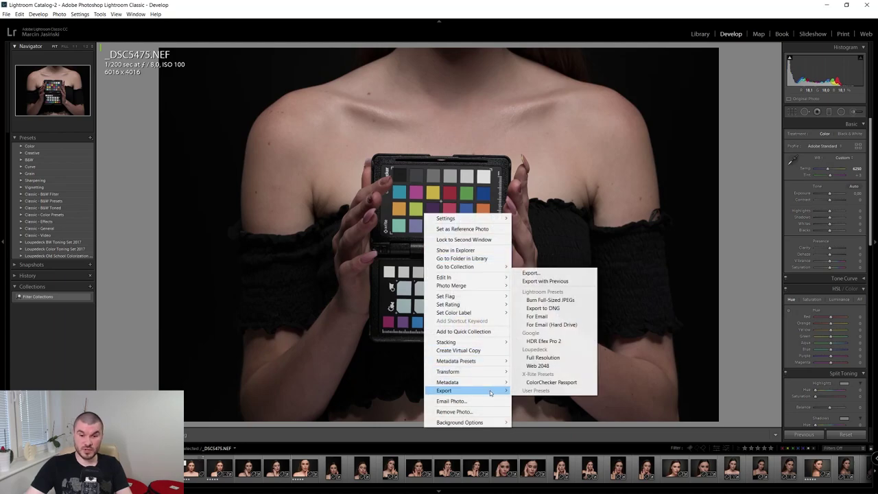
left_click(564, 272)
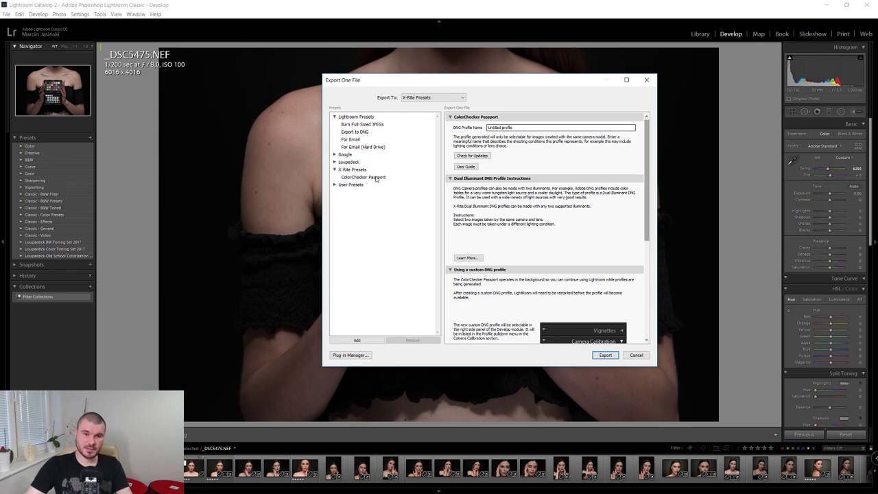
left_click(382, 178)
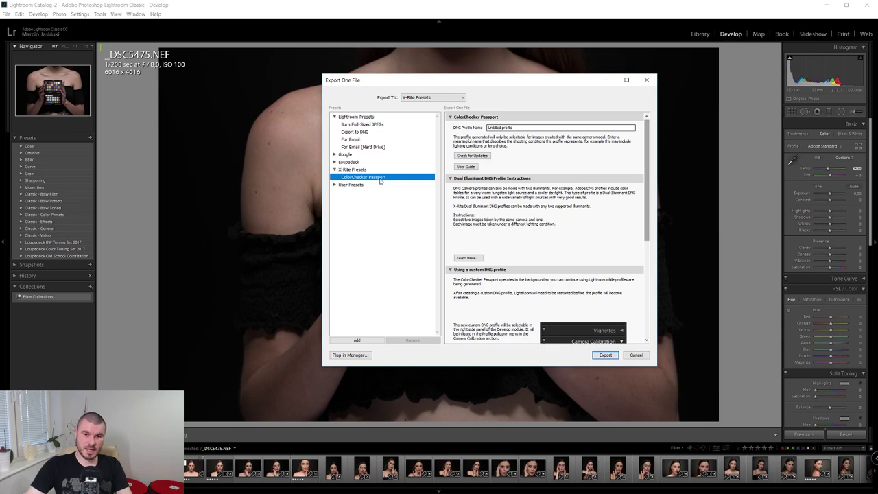
left_click(536, 127)
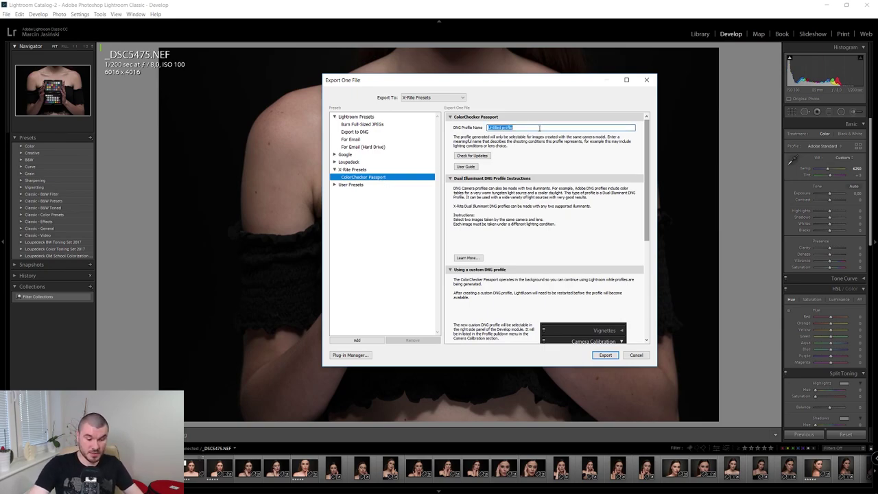
Name the DNG profile 'D750+Sigma 85mm-Flash' and export the chart photo.
type("D750")
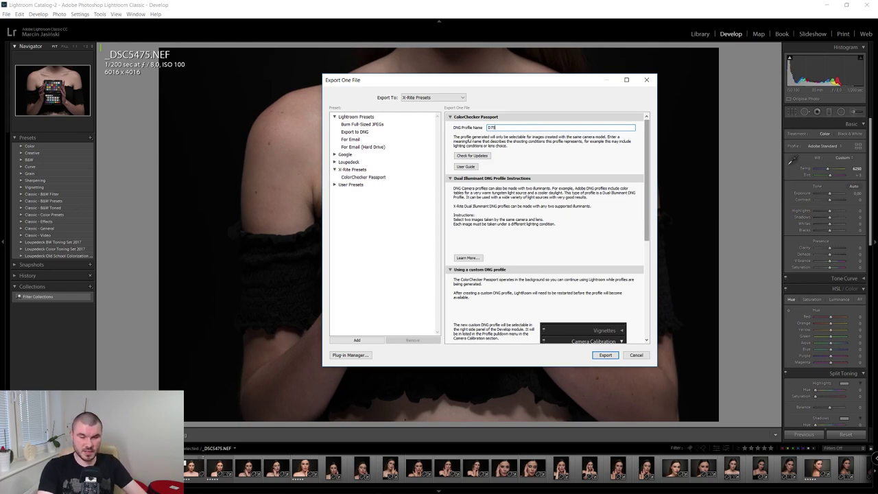
type(" -")
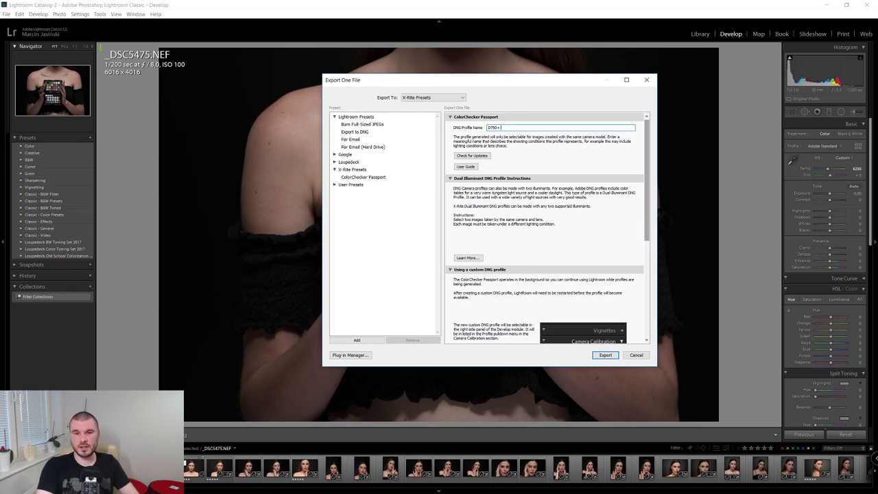
type("Sigma ")
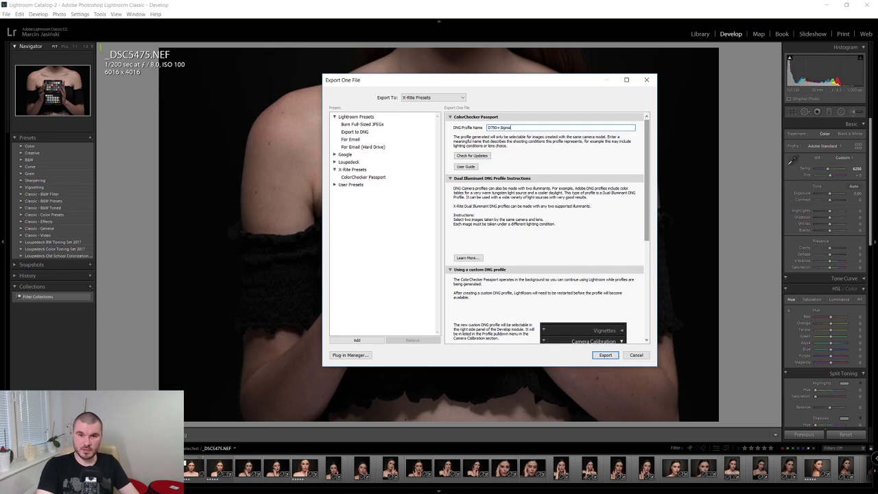
type("85mm")
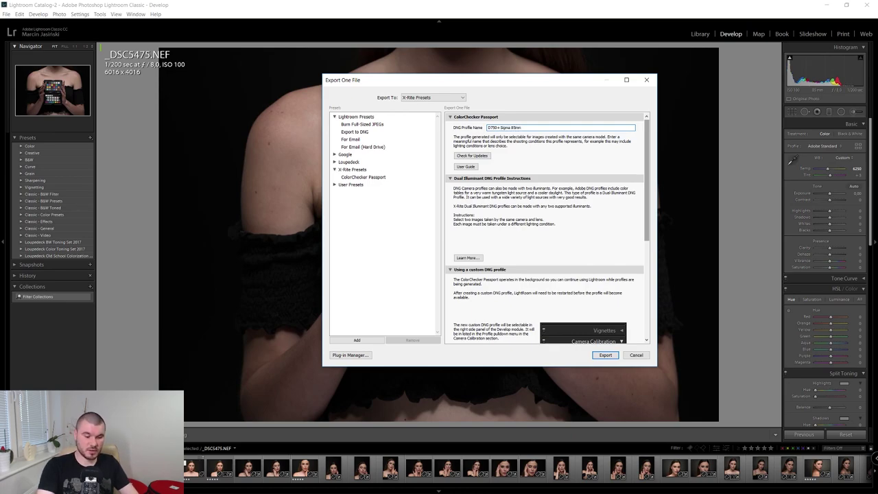
type(" Flash")
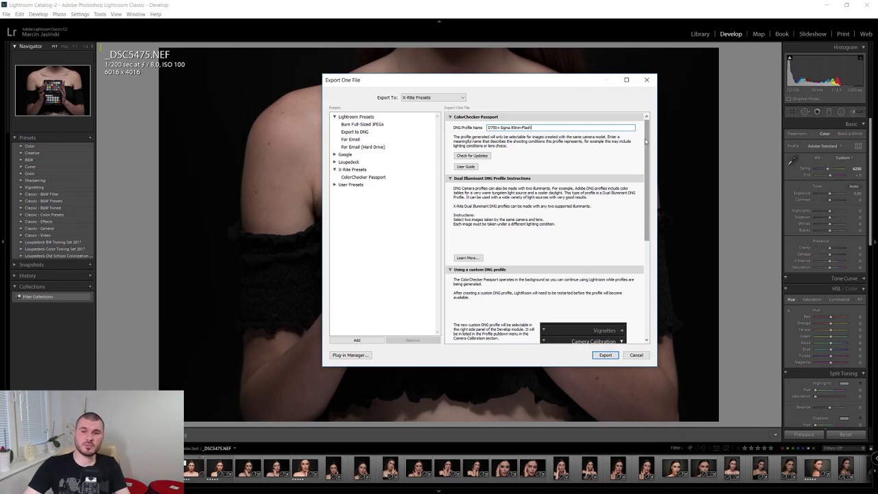
mouse_move(648, 144)
left_mouse_down()
mouse_move(647, 226)
mouse_move(648, 144)
left_mouse_up()
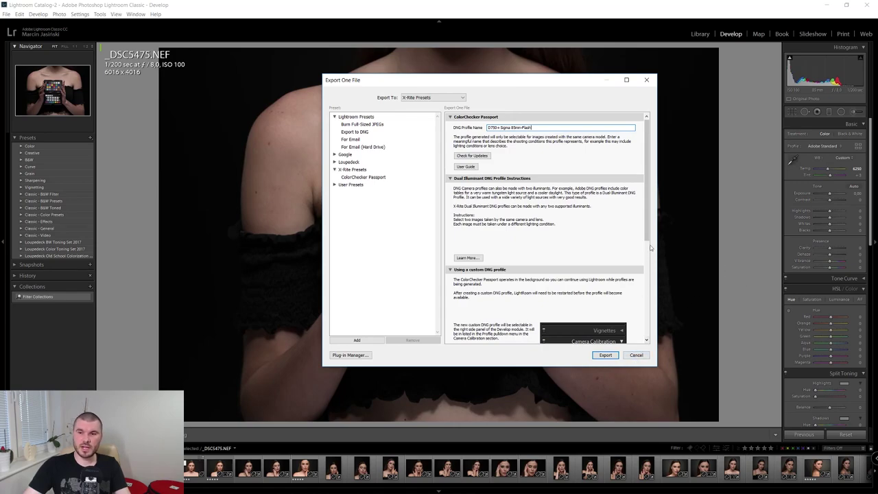
left_click(605, 355)
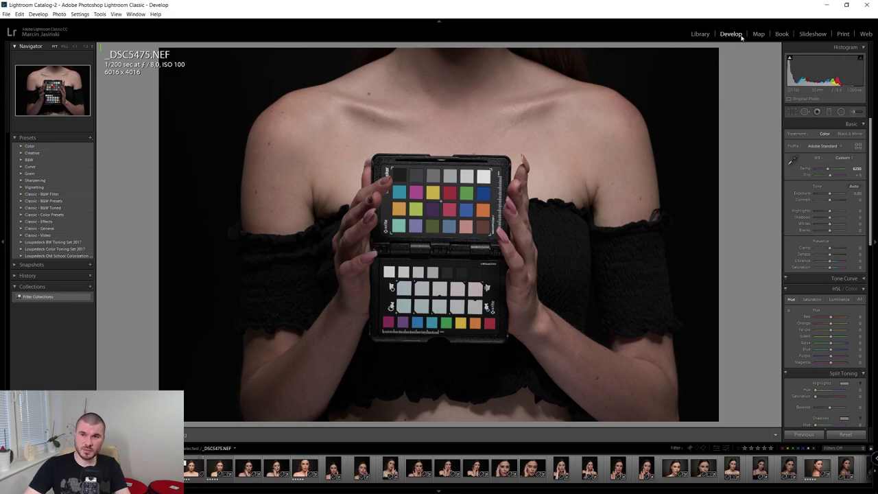
Check the profile browser, then set the chart photo's profile to D750+Sigma 85-FLASH.
left_click(816, 148)
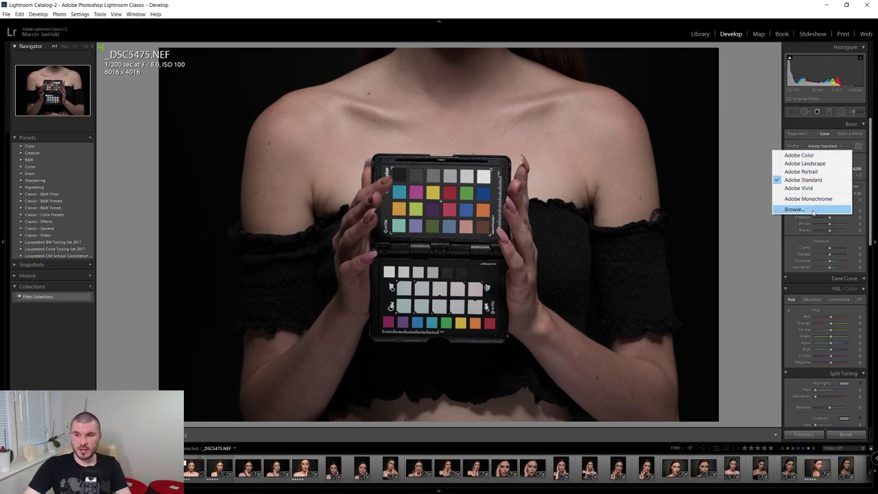
left_click(812, 212)
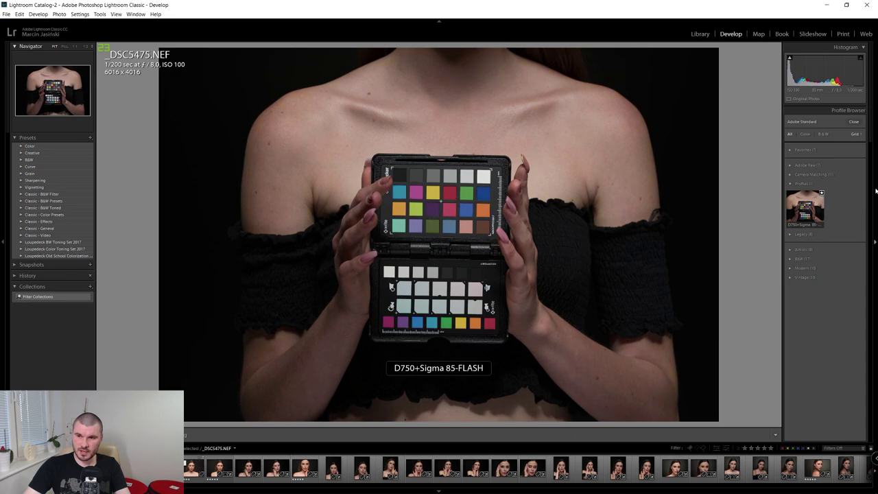
left_click(853, 122)
left_click(836, 146)
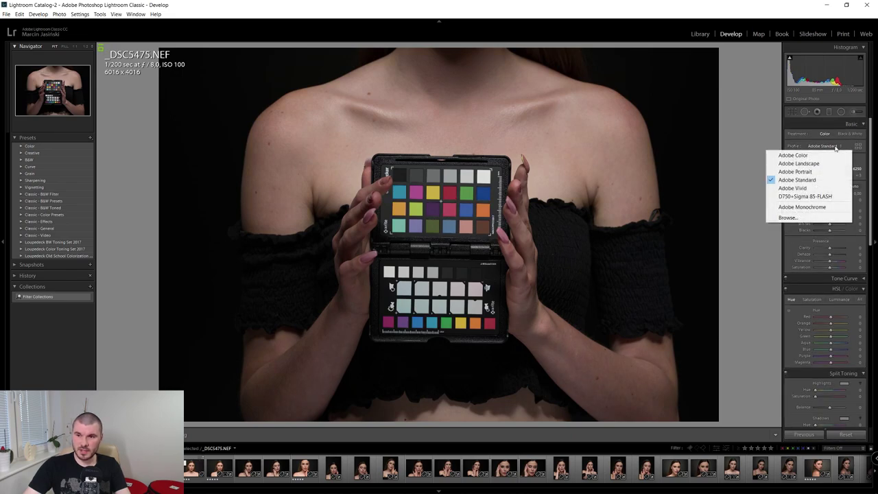
left_click(829, 179)
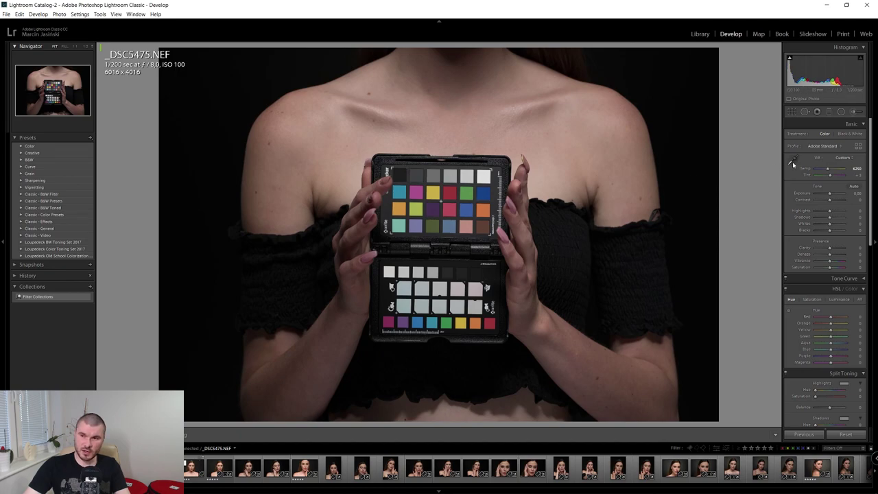
left_click(826, 146)
left_click(814, 198)
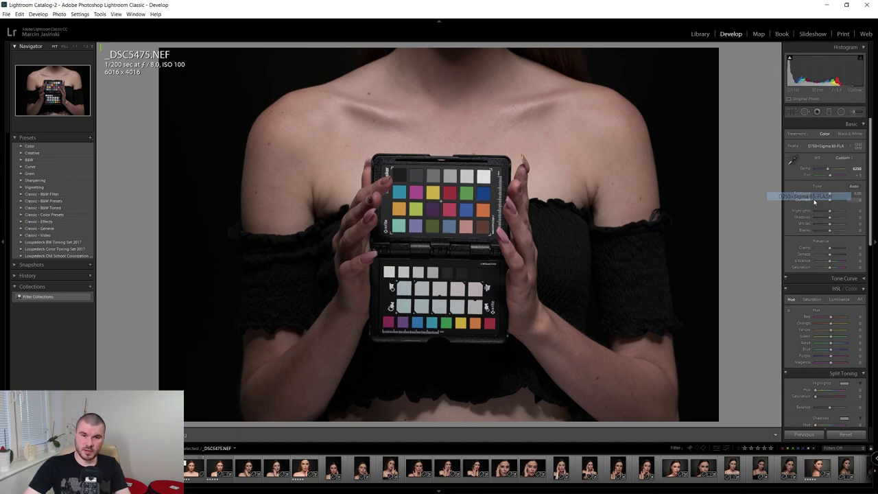
Toggle the portrait between Adobe Standard and D750+Sigma 85-FLASH profiles to compare colours.
left_click(830, 146)
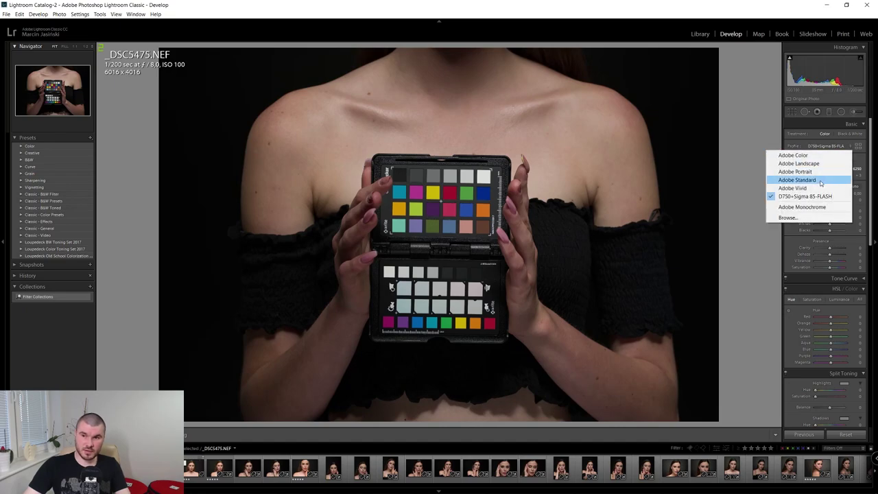
left_click(802, 180)
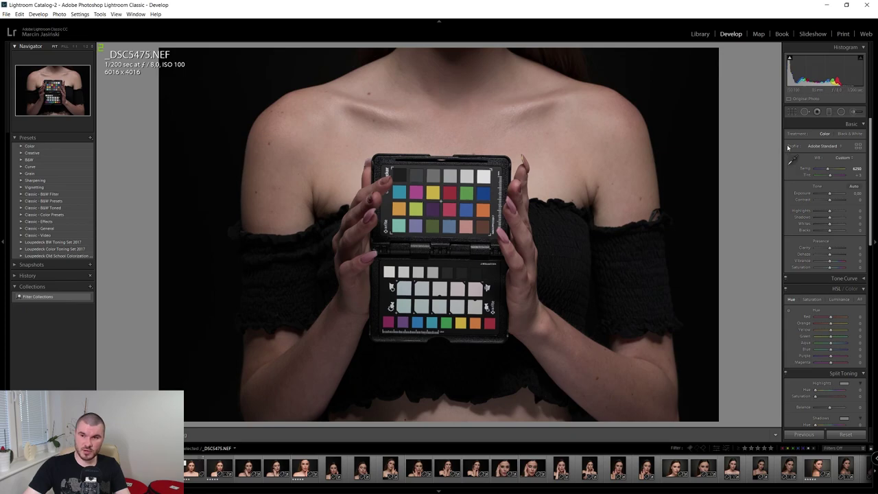
left_click(816, 146)
left_click(822, 197)
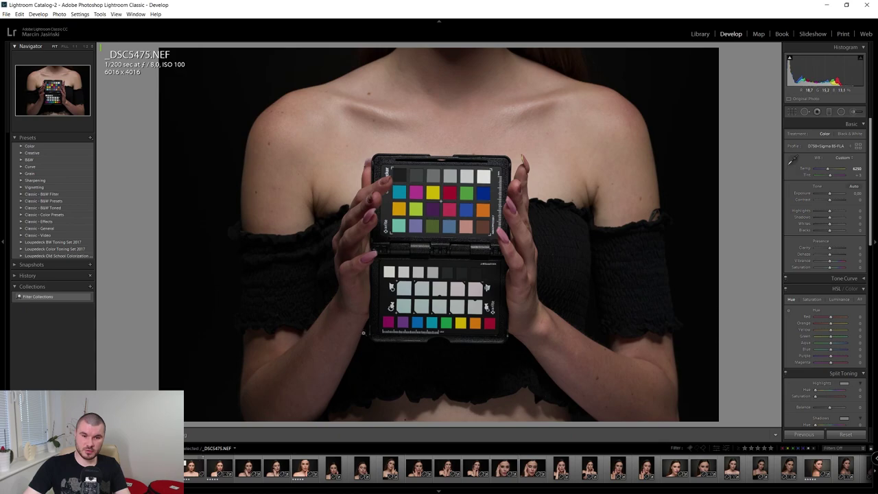
left_click(823, 146)
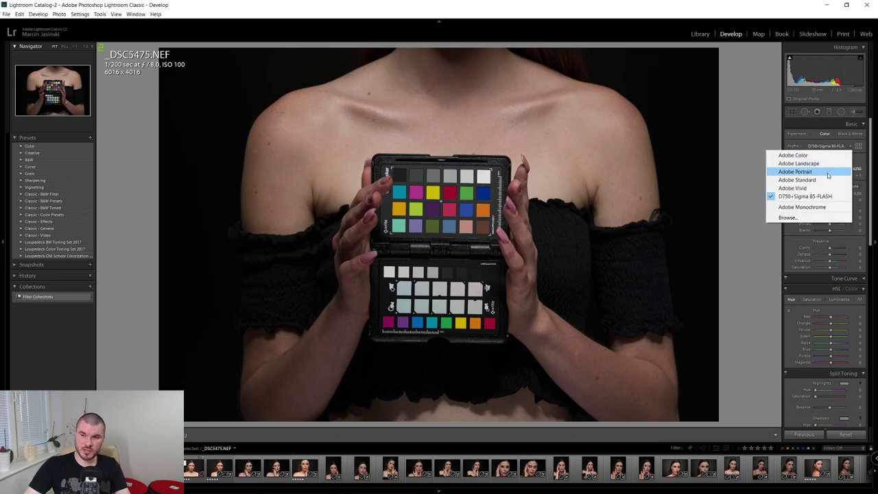
left_click(829, 180)
left_click(832, 148)
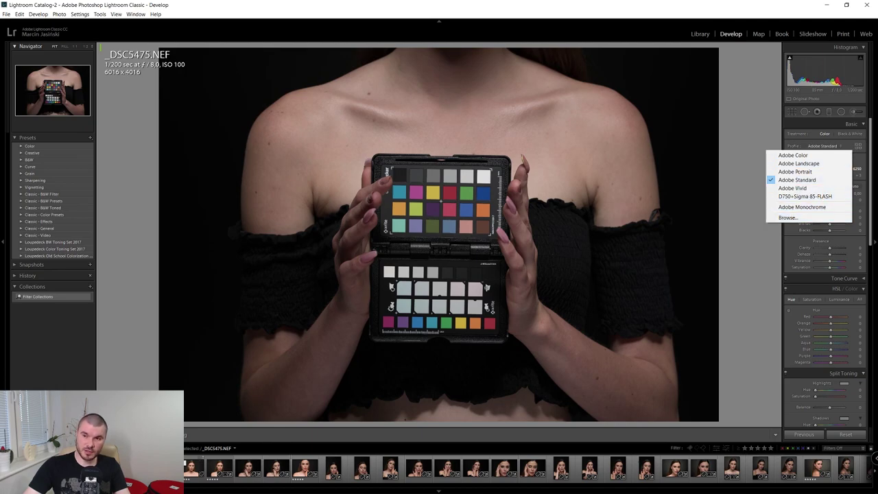
left_click(872, 155)
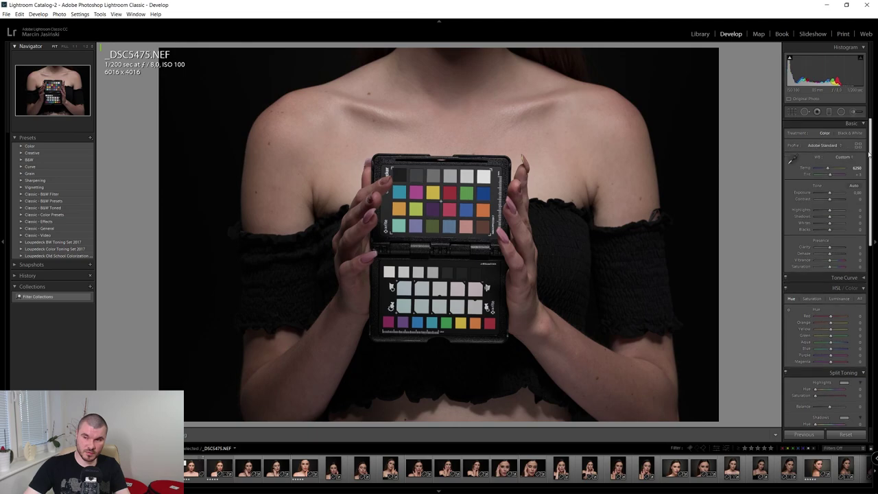
Keep comparing against Adobe Standard, finishing on the D750+Sigma 85-FLASH profile.
left_click(824, 146)
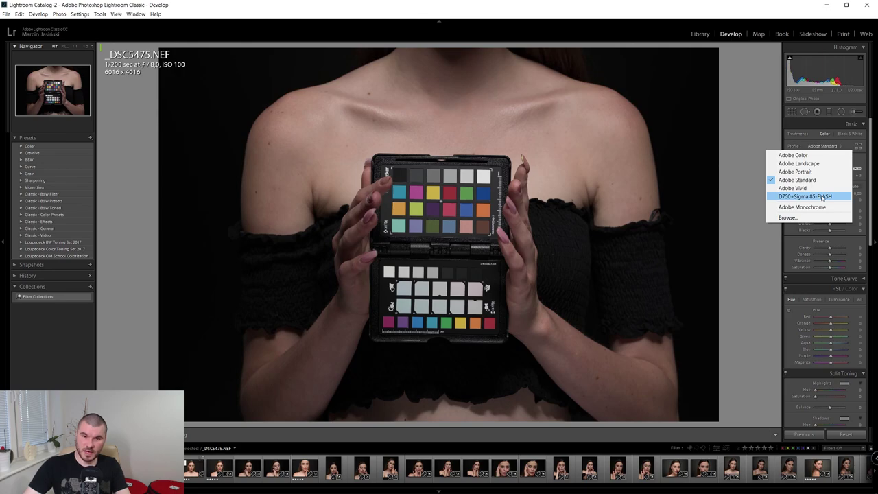
left_click(823, 198)
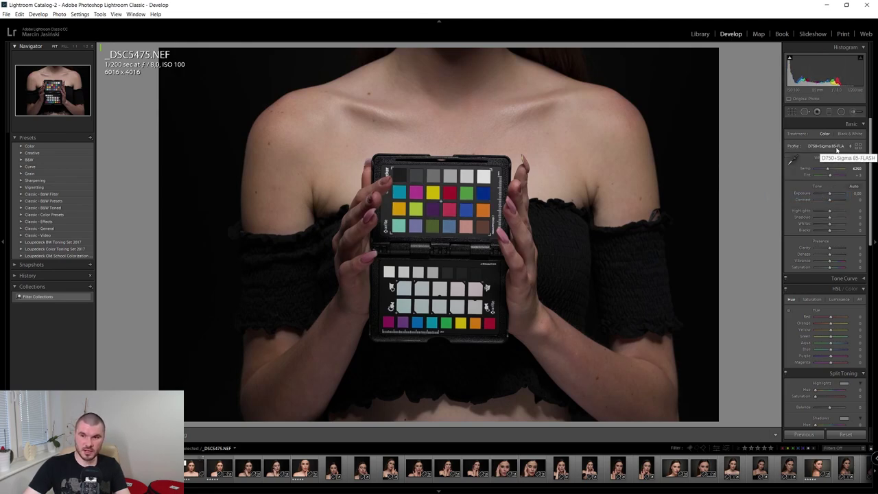
left_click(836, 149)
left_click(826, 179)
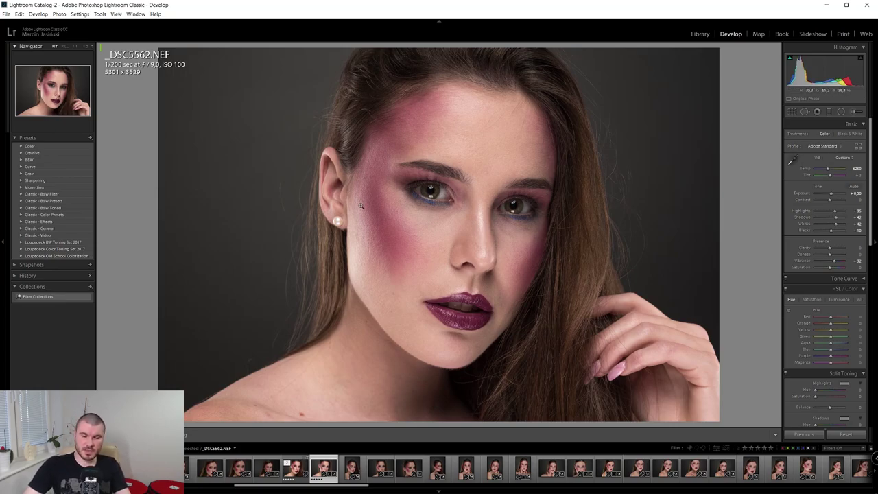
left_click(823, 146)
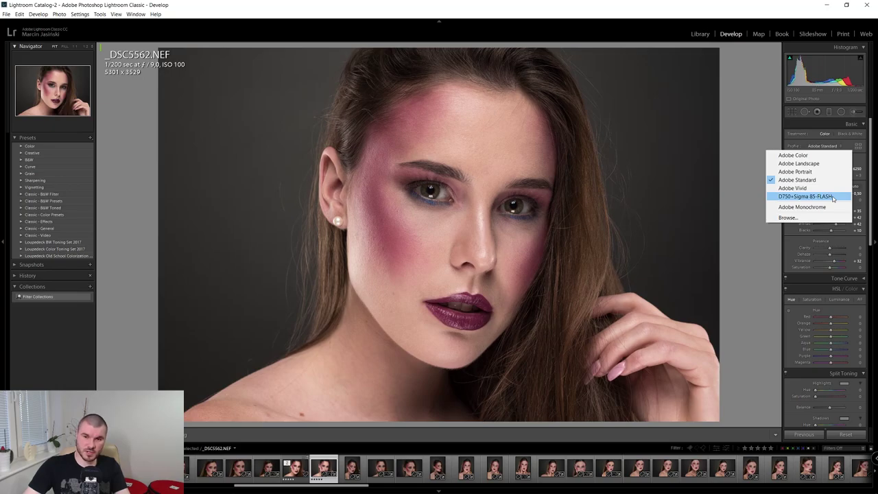
left_click(832, 196)
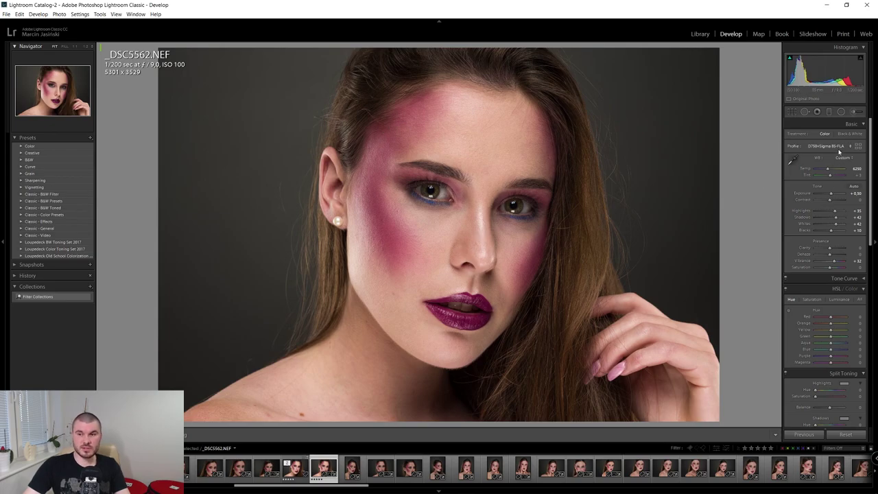
left_click(838, 148)
left_click(835, 181)
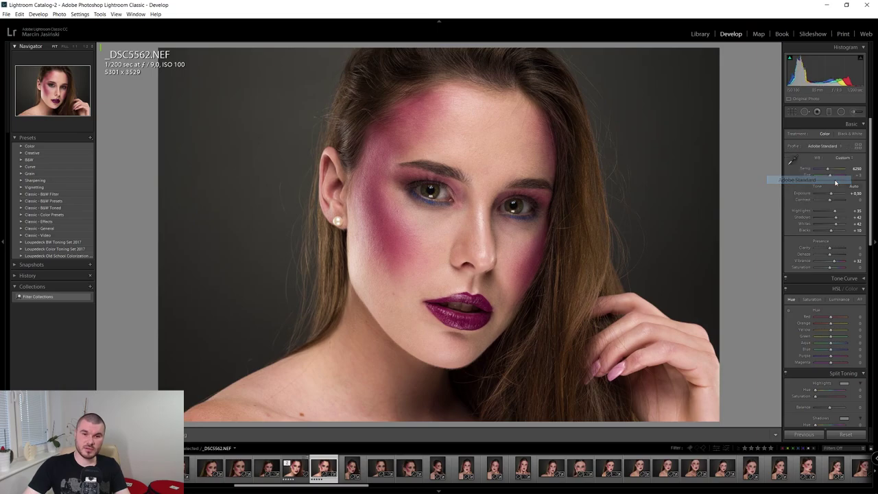
left_click(832, 148)
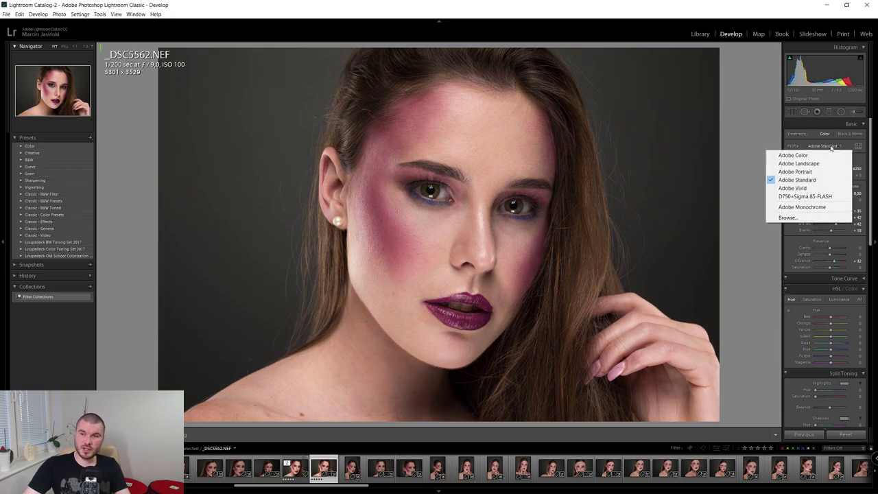
left_click(828, 199)
Scroll through the right-hand Develop panels while moving to the _DSC5485 portrait.
scroll(831, 233, "down", 4)
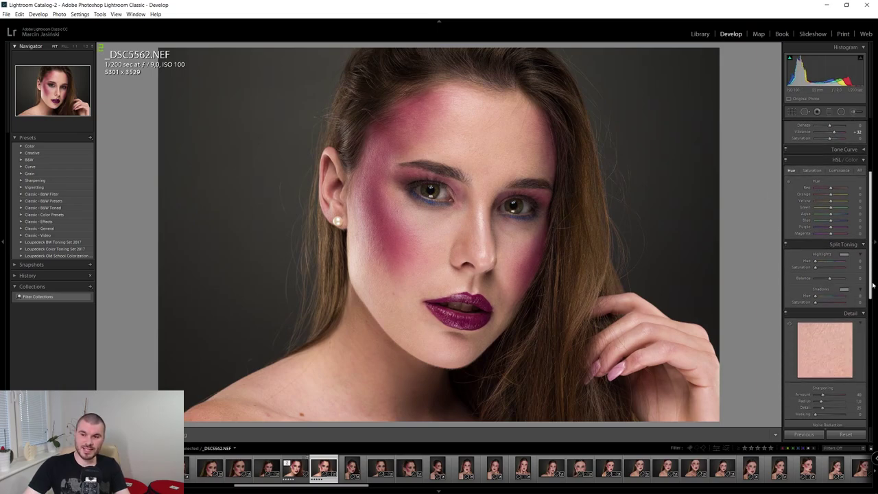
left_click_drag(871, 205, 871, 368)
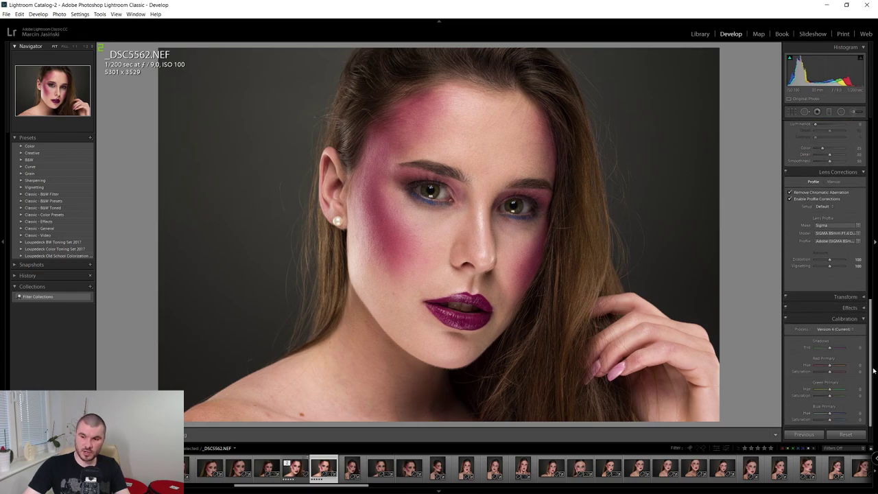
left_click_drag(872, 367, 872, 165)
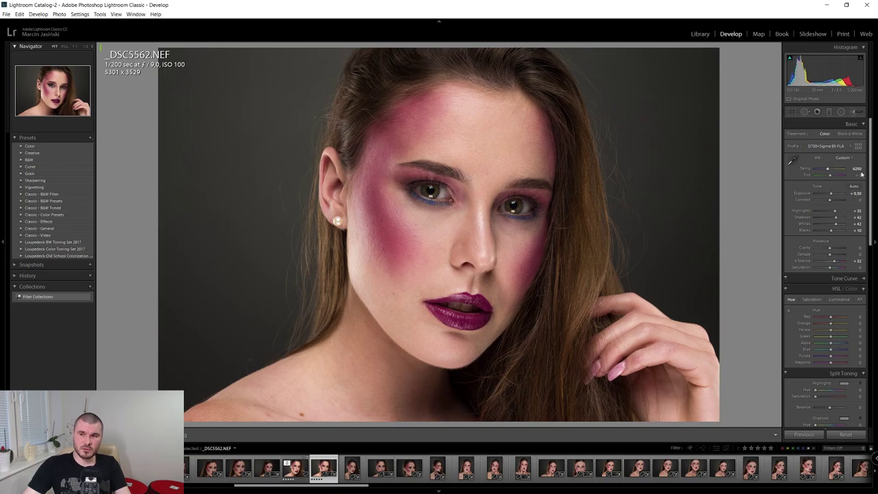
scroll(870, 180, "down", 5)
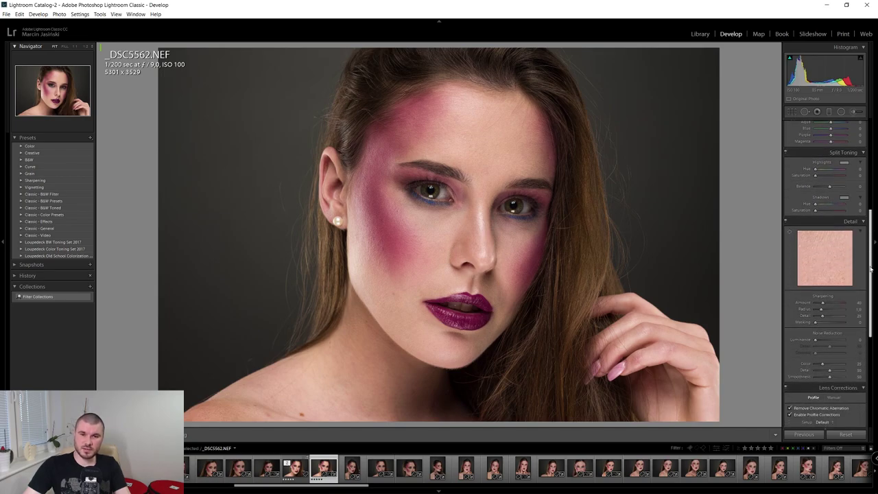
scroll(871, 172, "up", 5)
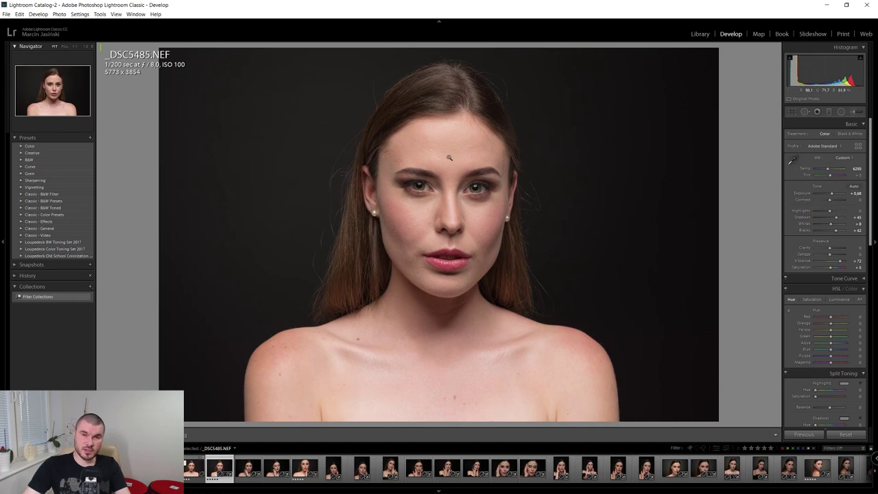
Apply D750+Sigma 85-FLASH to _DSC5485, then step back to the _DSC5475 chart photo.
left_click(828, 147)
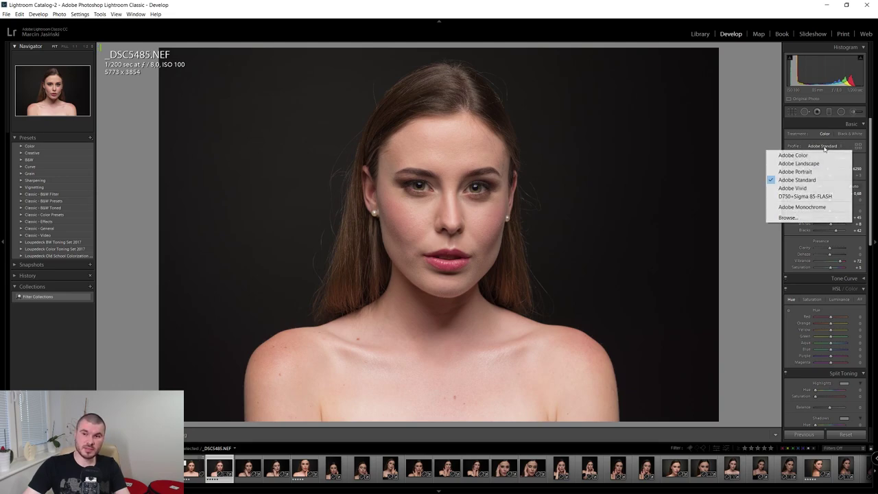
left_click(829, 197)
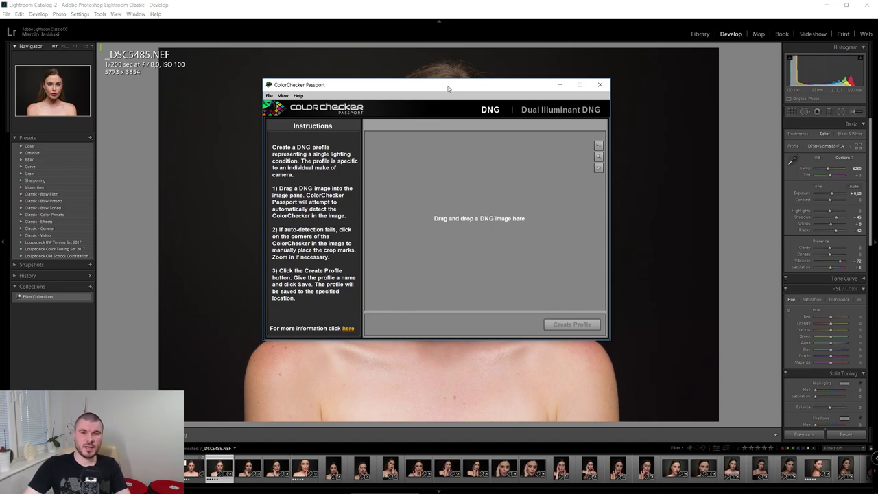
left_click(494, 13)
key("Left")
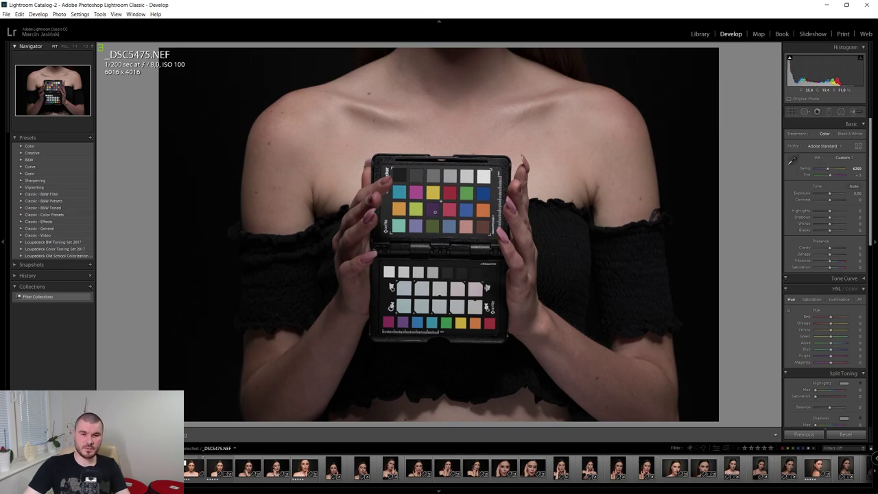
Export the _DSC5475 chart photo with DNG as the image format.
right_click(435, 212)
mouse_move(478, 389)
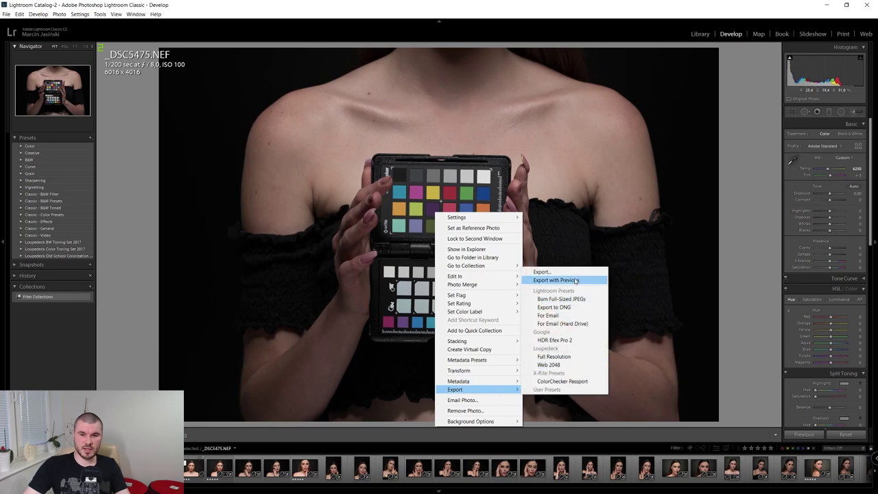
left_click(542, 270)
scroll(646, 181, "down", 2)
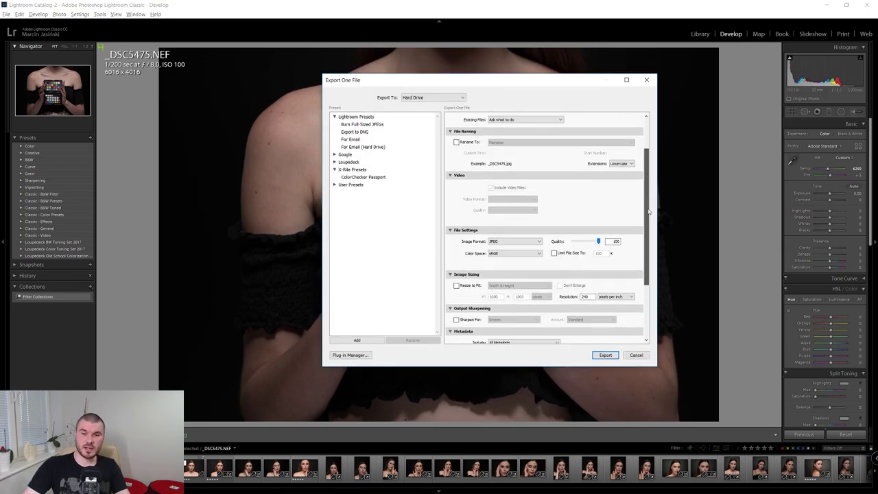
left_click(503, 242)
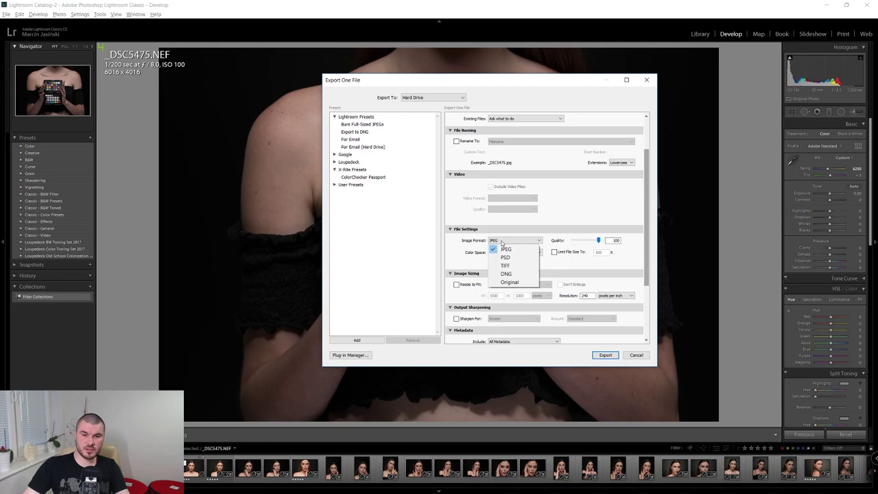
left_click(508, 274)
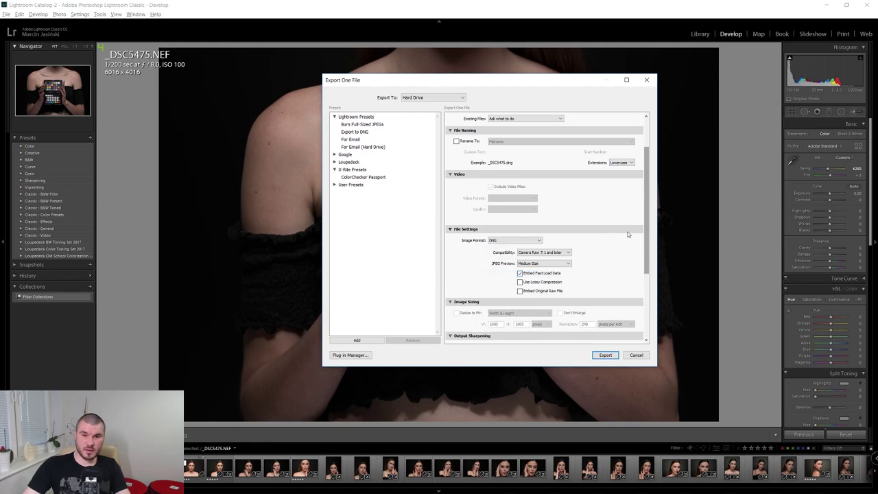
scroll(648, 216, "up", 2)
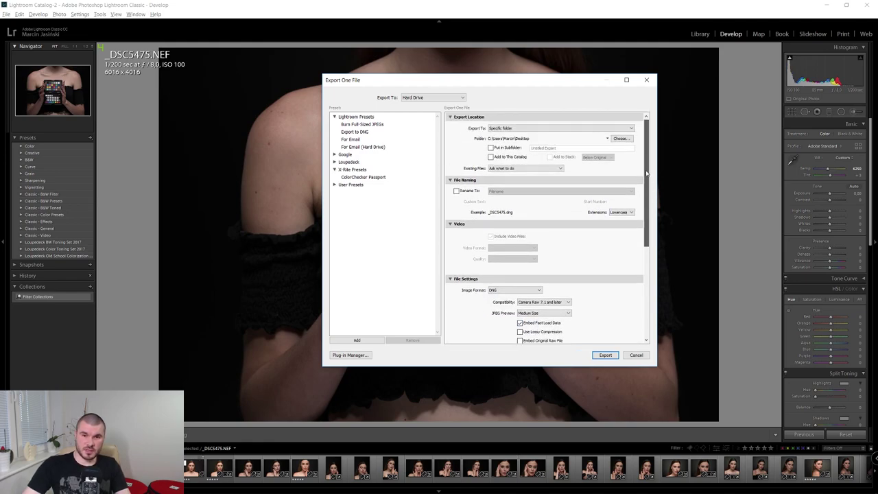
scroll(644, 172, "down", 1)
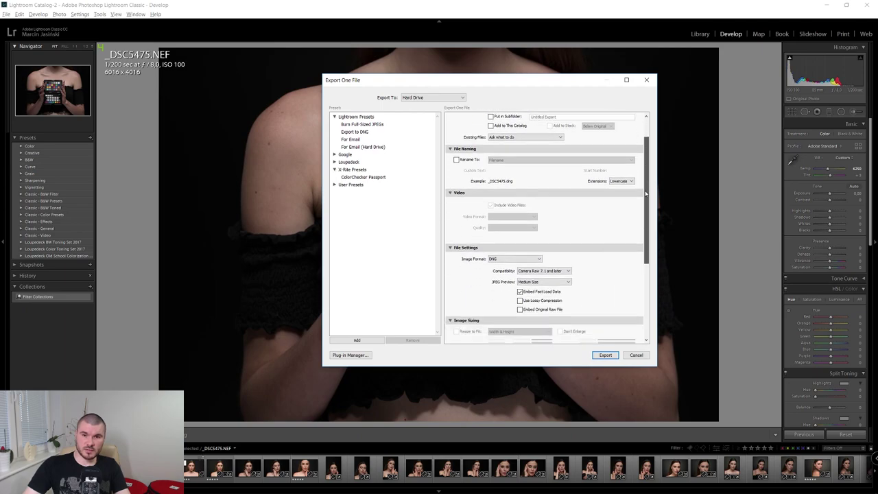
scroll(640, 206, "down", 2)
left_click(606, 355)
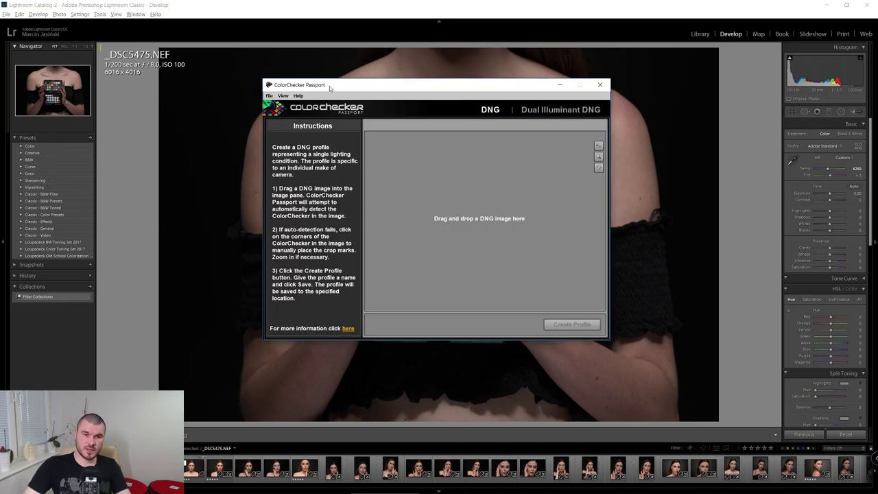
Add the _DSC5475.dng chart image to ColorChecker Passport.
left_click(271, 98)
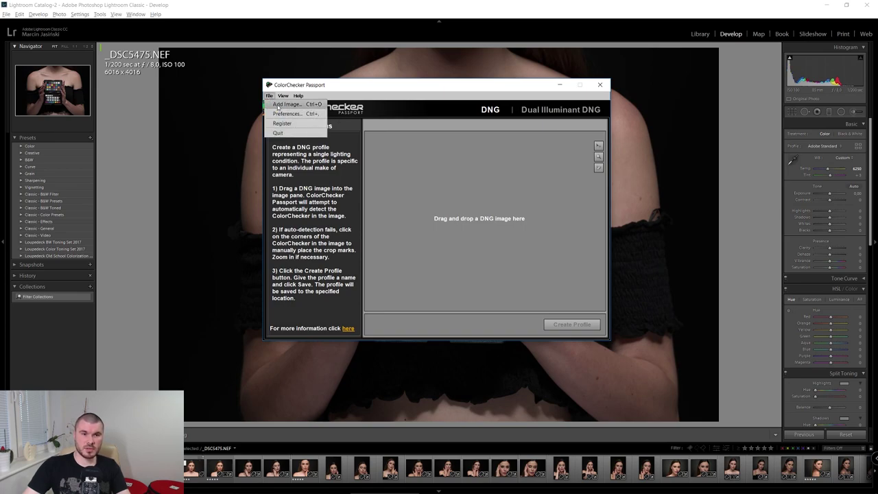
left_click(278, 104)
double_click(362, 165)
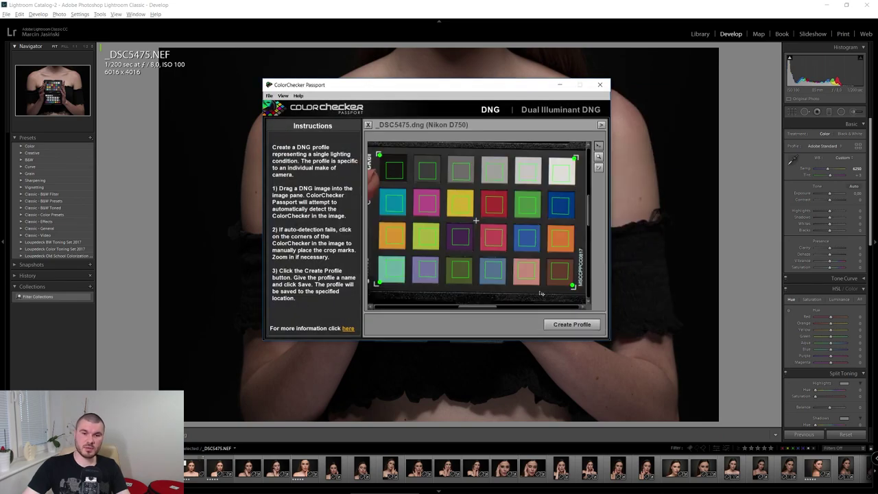
Start Create Profile, then cancel the Save Digital Camera Profile dialog.
left_click(572, 325)
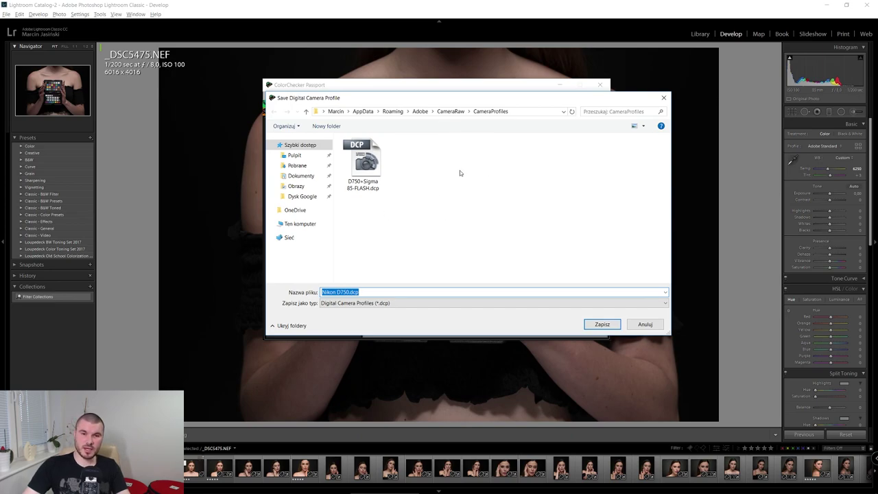
left_click(337, 292)
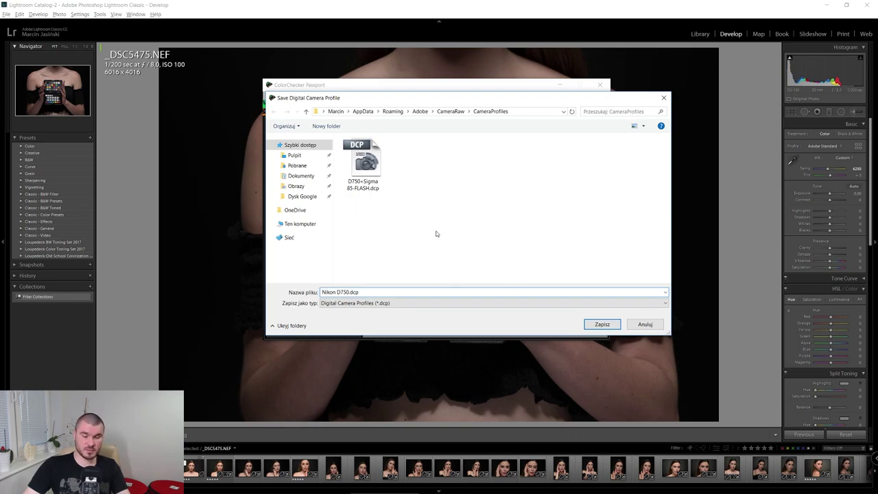
left_click(653, 327)
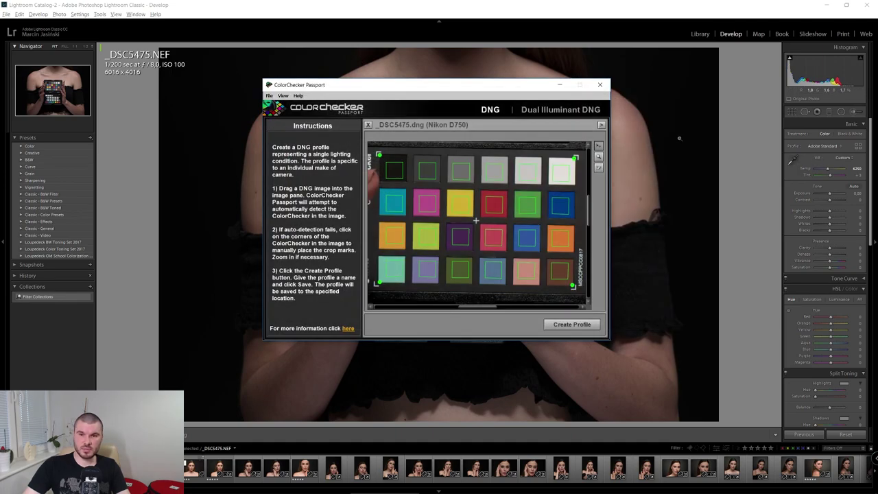